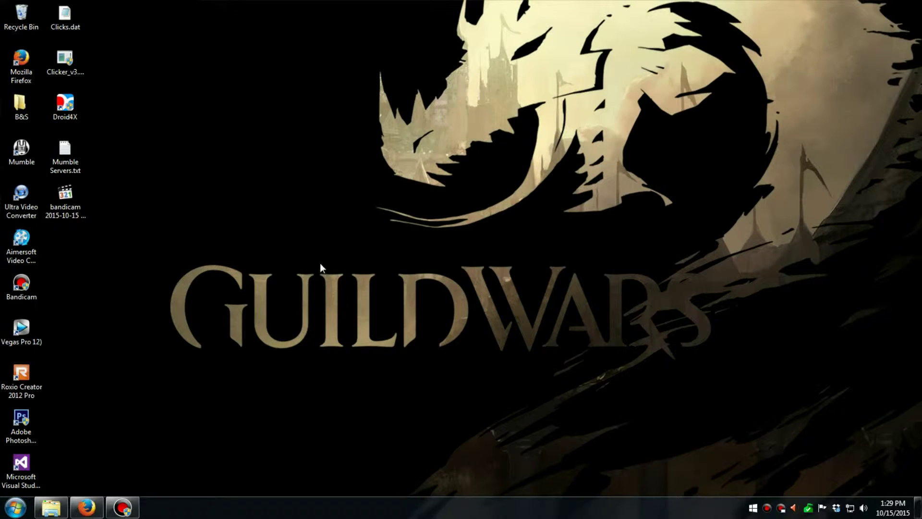
- Download the Mumble Client 1.2.10 Windows installer from mumble.com in Firefox
{"action": "left_click", "coordinate": [93, 506]}
{"action": "key", "text": "ctrl+l"}
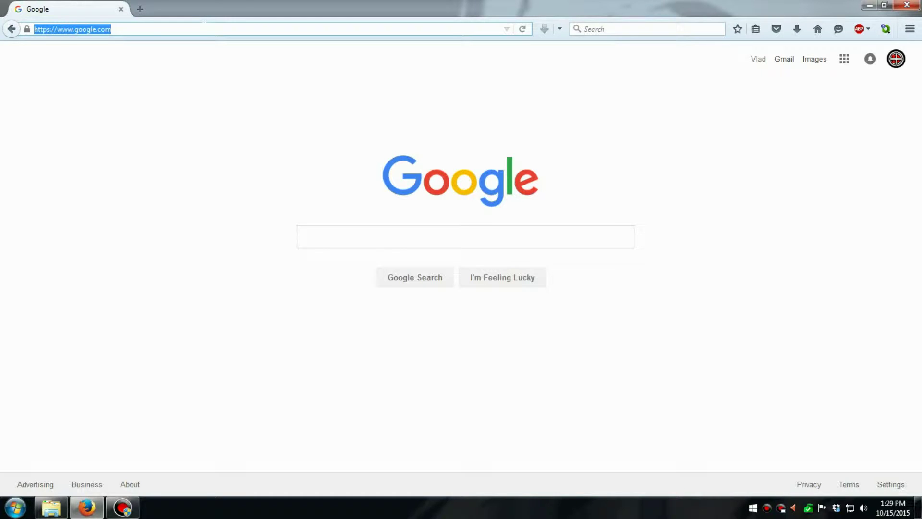
{"action": "type", "text": "mumble"}
{"action": "key", "text": "Return"}
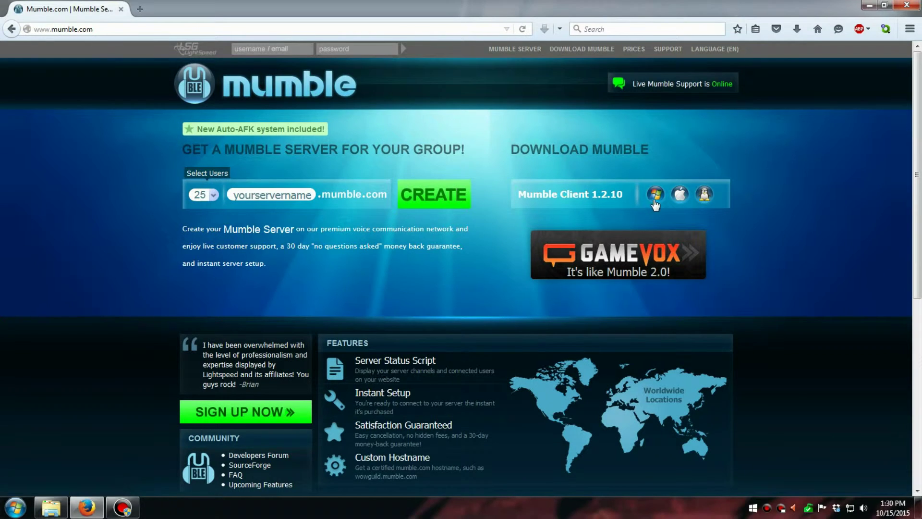
{"action": "left_click", "coordinate": [655, 195]}
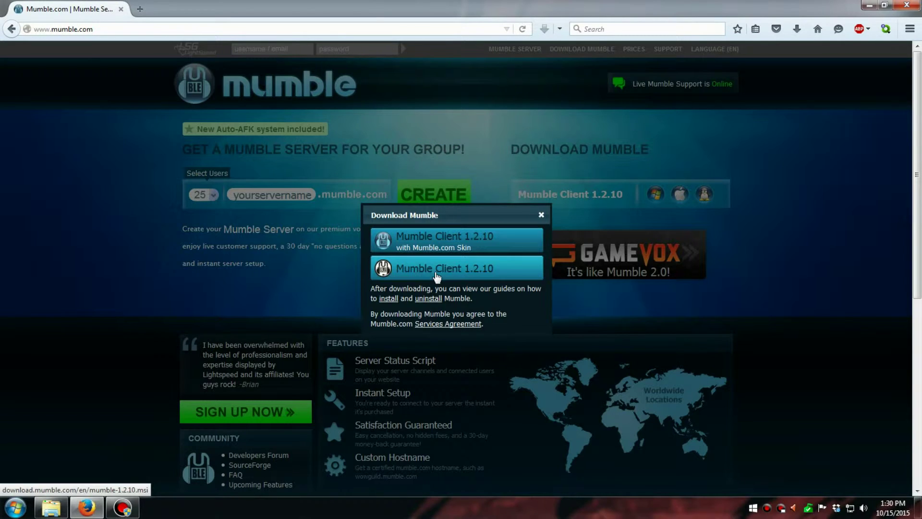
{"action": "left_click", "coordinate": [517, 272]}
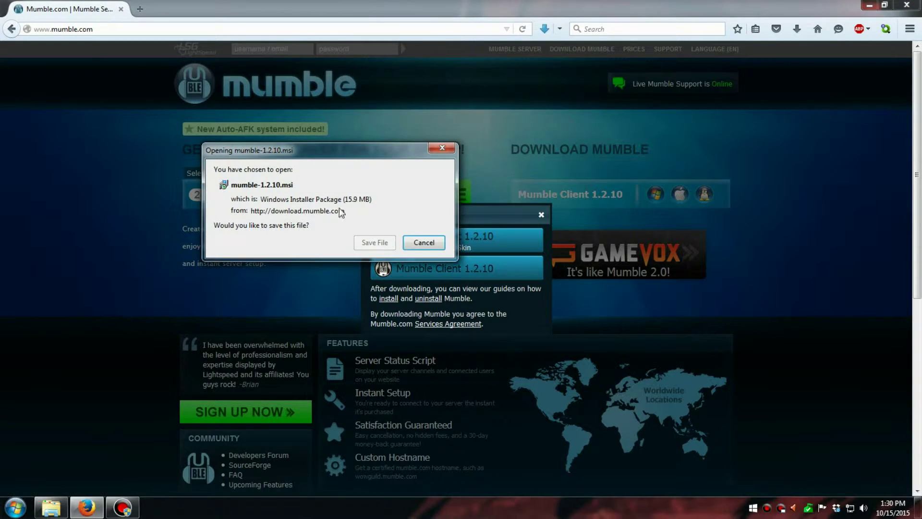
{"action": "left_click", "coordinate": [374, 244]}
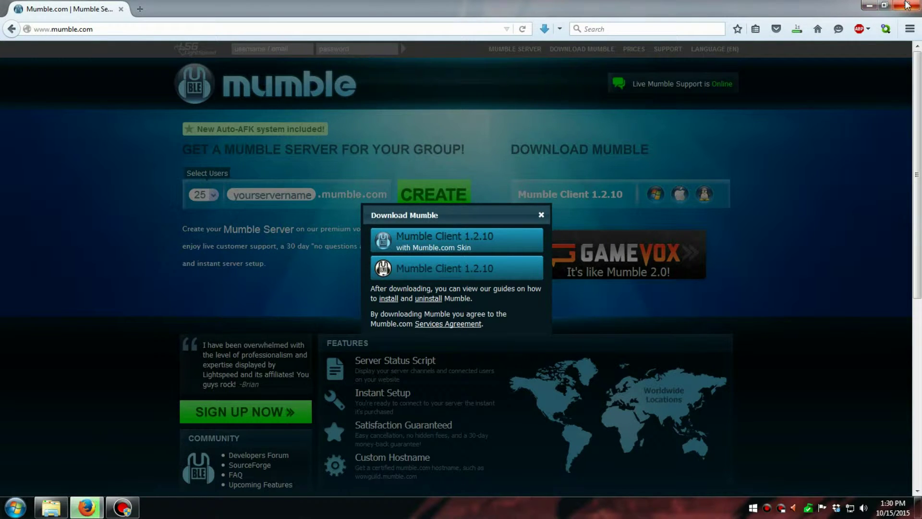
- Launch mumble-1.2.10.msi from the Downloads folder and confirm running it
{"action": "left_click", "coordinate": [907, 6]}
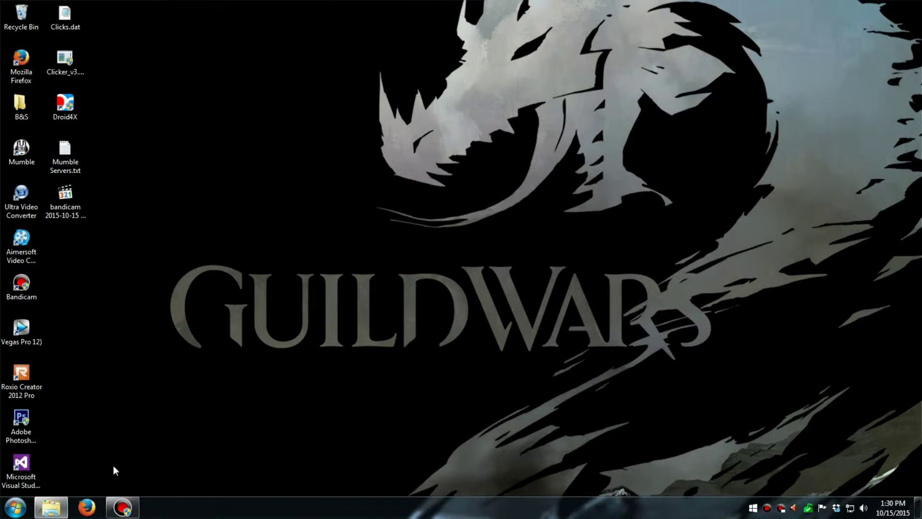
{"action": "left_click", "coordinate": [51, 508]}
{"action": "double_click", "coordinate": [383, 201]}
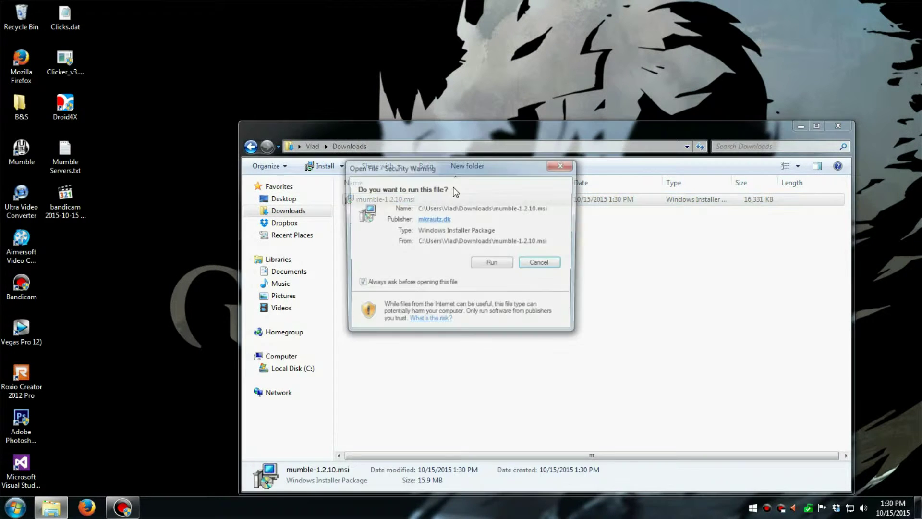
{"action": "left_click", "coordinate": [491, 262]}
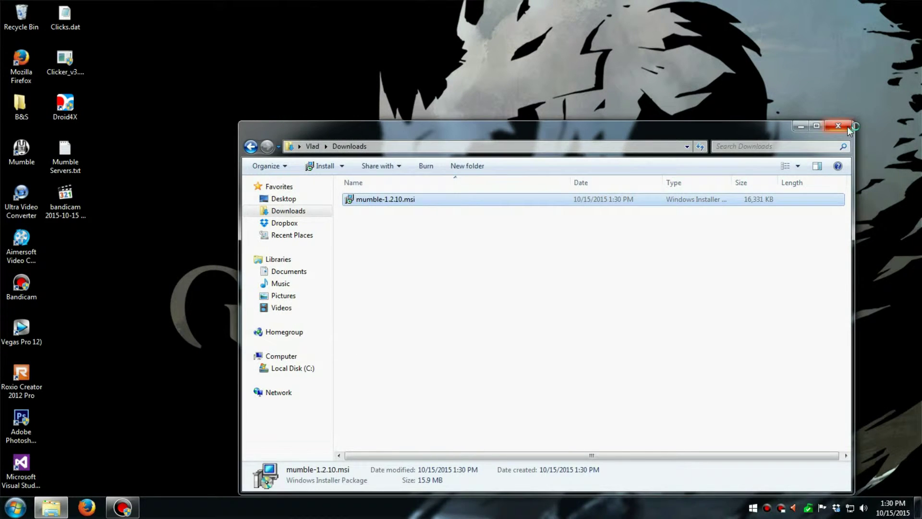
- Accept the licence, install only the Mumble (client) feature, and finish with Mumble launching
{"action": "left_click", "coordinate": [848, 128]}
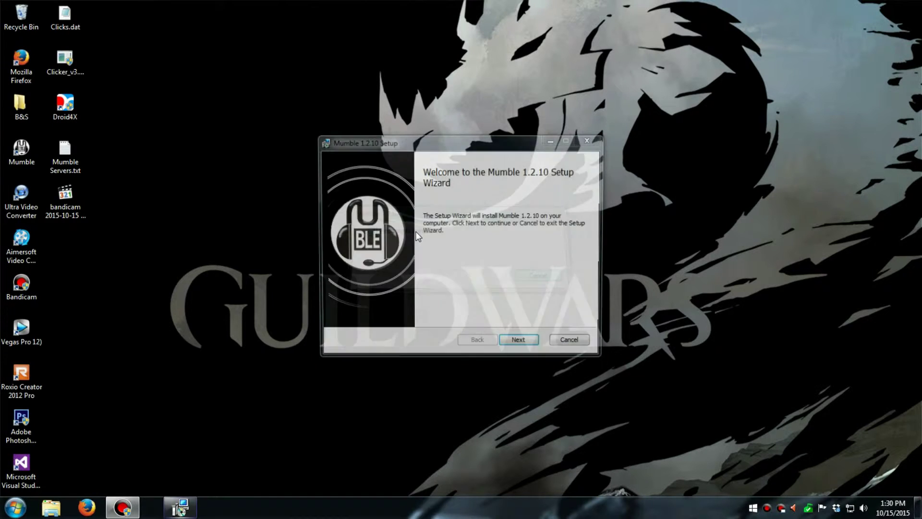
{"action": "left_click", "coordinate": [514, 346]}
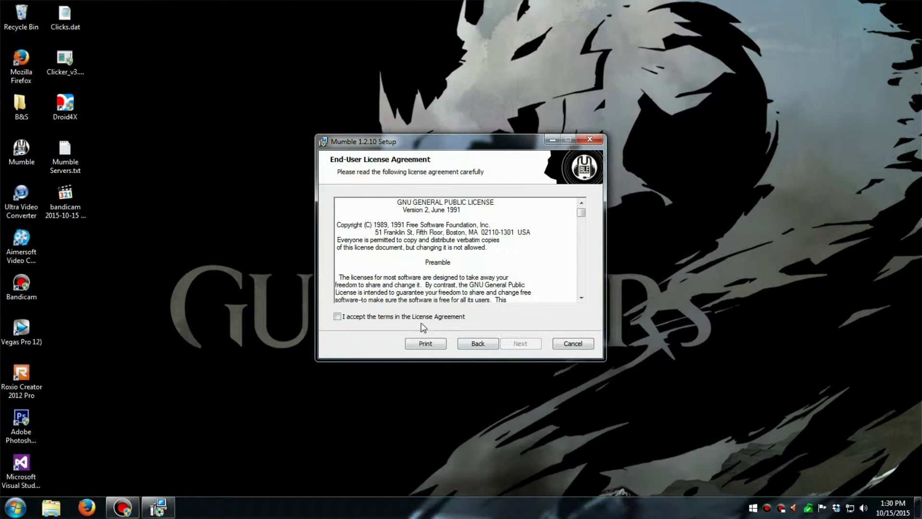
{"action": "left_click", "coordinate": [338, 316]}
{"action": "left_click", "coordinate": [521, 343]}
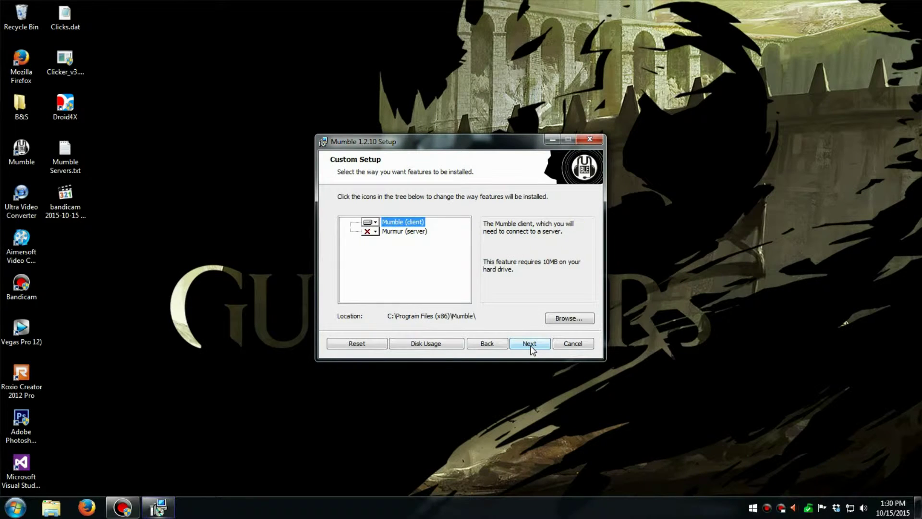
{"action": "left_click", "coordinate": [404, 232]}
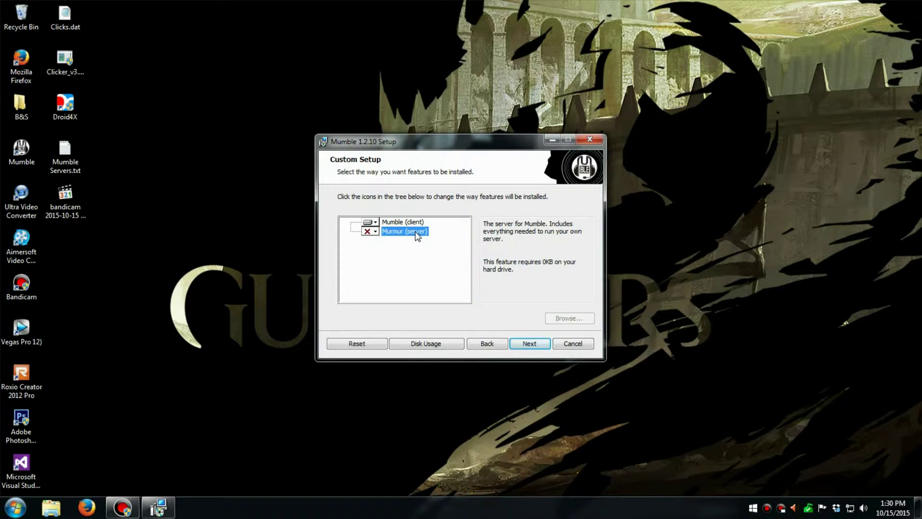
{"action": "left_click", "coordinate": [407, 223]}
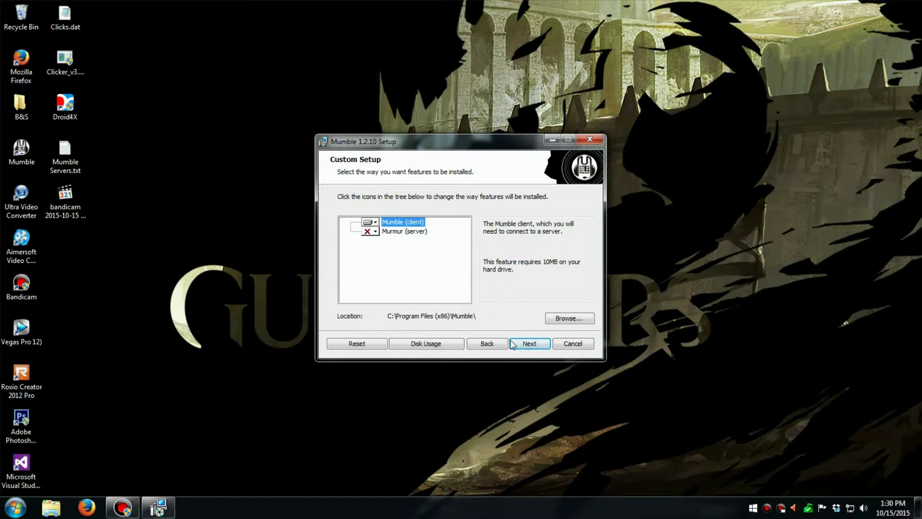
{"action": "left_click", "coordinate": [527, 344]}
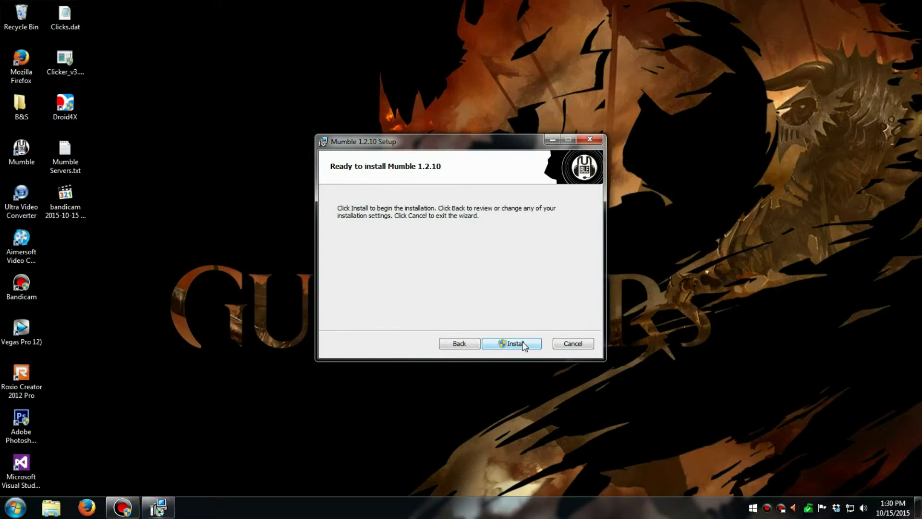
{"action": "left_click", "coordinate": [524, 344]}
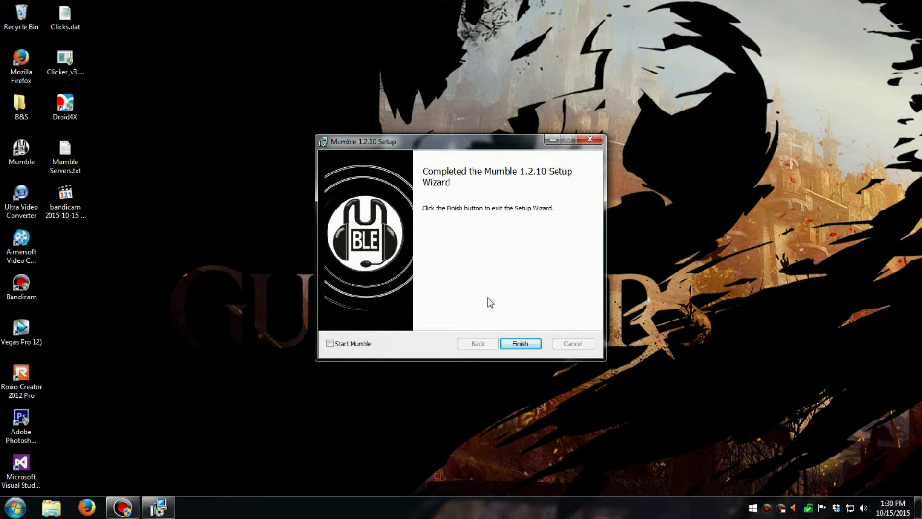
{"action": "left_click", "coordinate": [523, 344]}
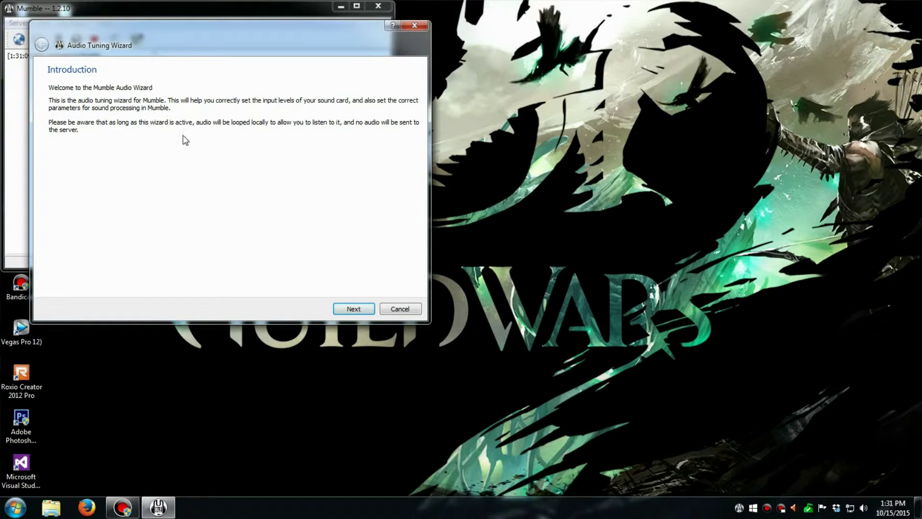
- Advance the Audio Tuning Wizard with default devices and output delay to Voice Activity Detection
{"action": "left_click", "coordinate": [355, 311]}
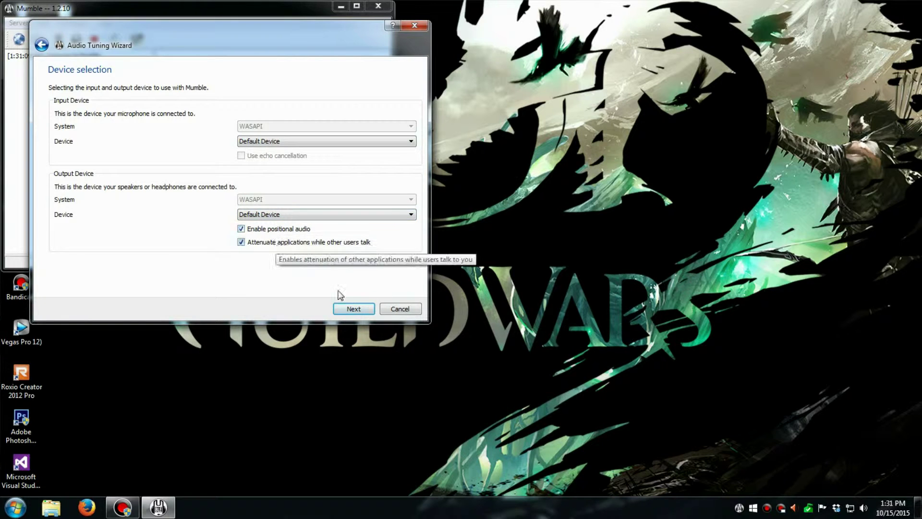
{"action": "left_click", "coordinate": [349, 308]}
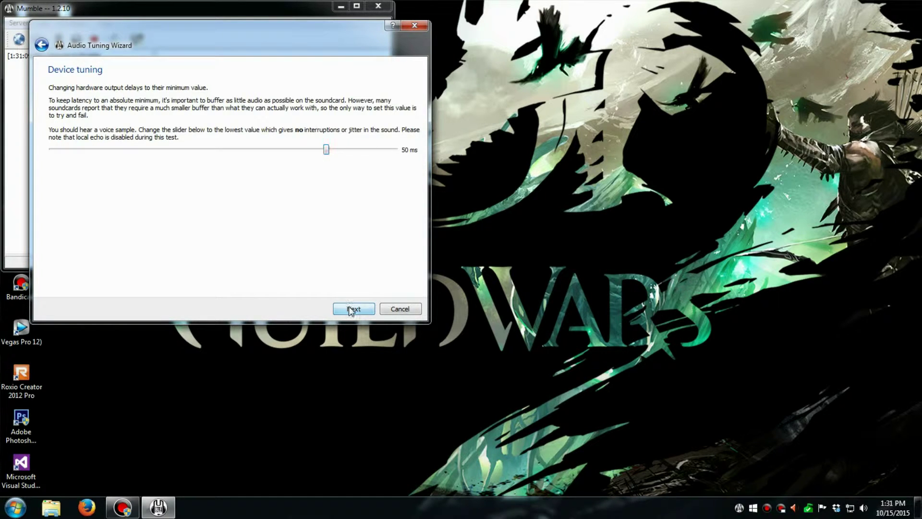
{"action": "left_click", "coordinate": [350, 309]}
{"action": "left_click", "coordinate": [350, 309]}
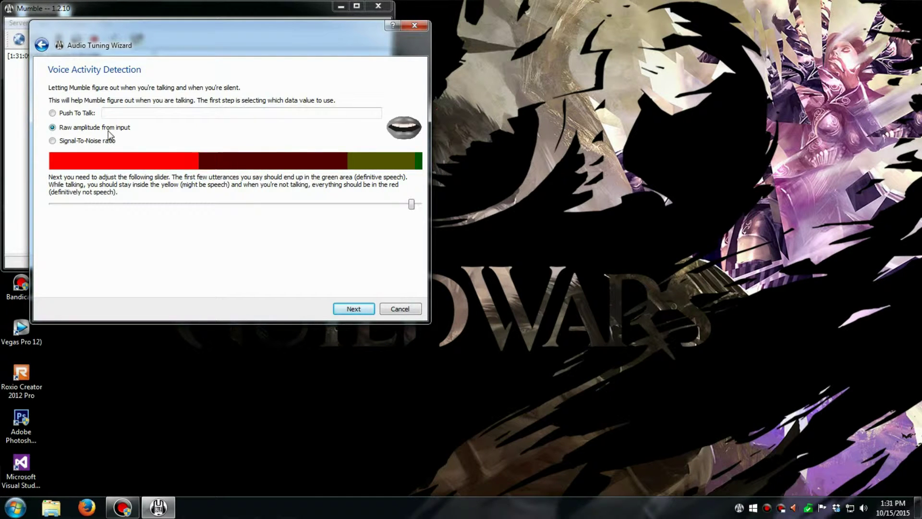
- Try push-to-talk on the grave key, then revert to raw amplitude and lower the voice threshold
{"action": "left_click", "coordinate": [83, 115]}
{"action": "left_click", "coordinate": [120, 115]}
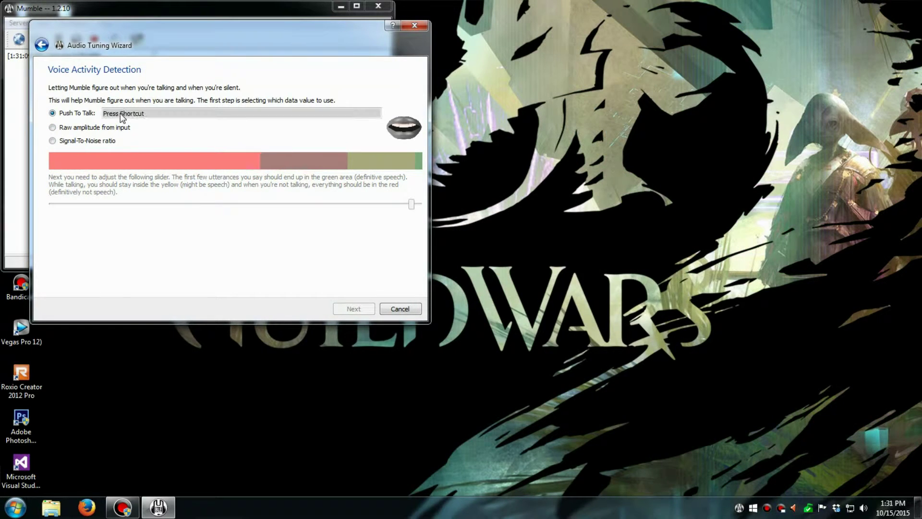
{"action": "key", "text": "grave"}
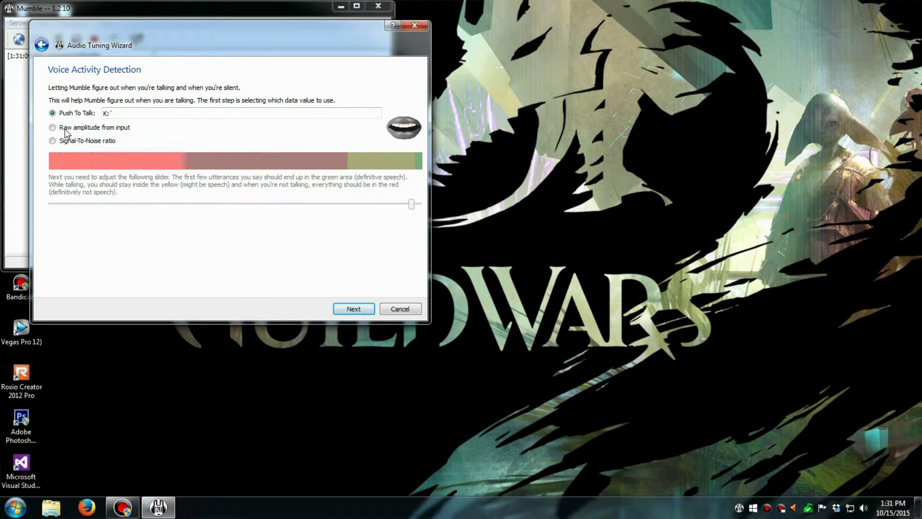
{"action": "left_click", "coordinate": [68, 132]}
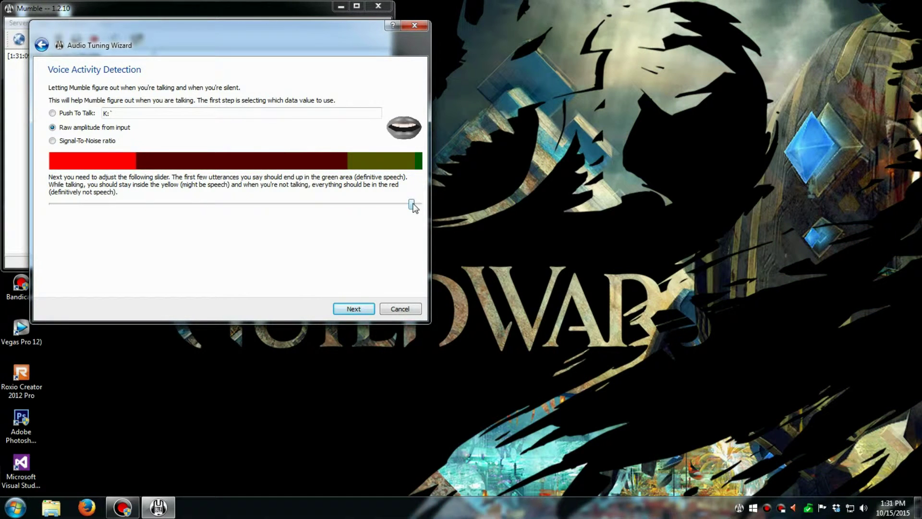
{"action": "left_click_drag", "start_coordinate": [413, 205], "coordinate": [385, 206]}
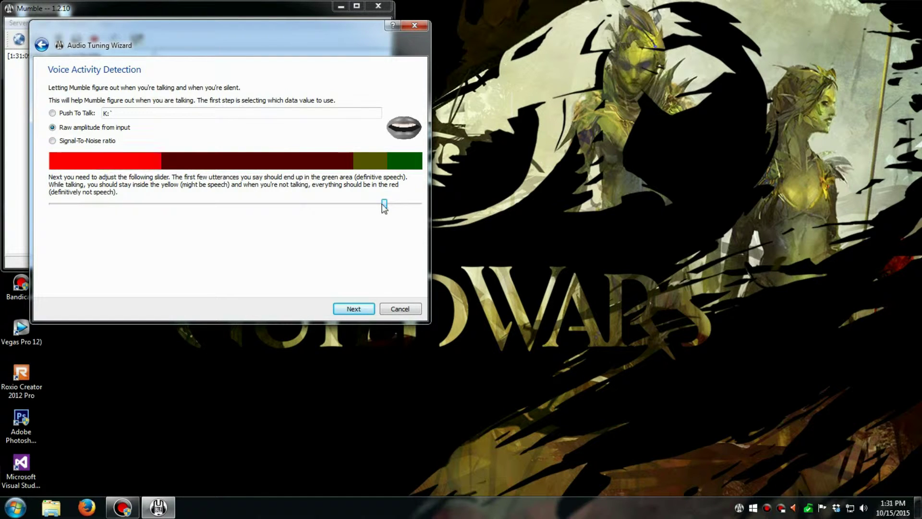
{"action": "left_click_drag", "start_coordinate": [385, 204], "coordinate": [238, 204]}
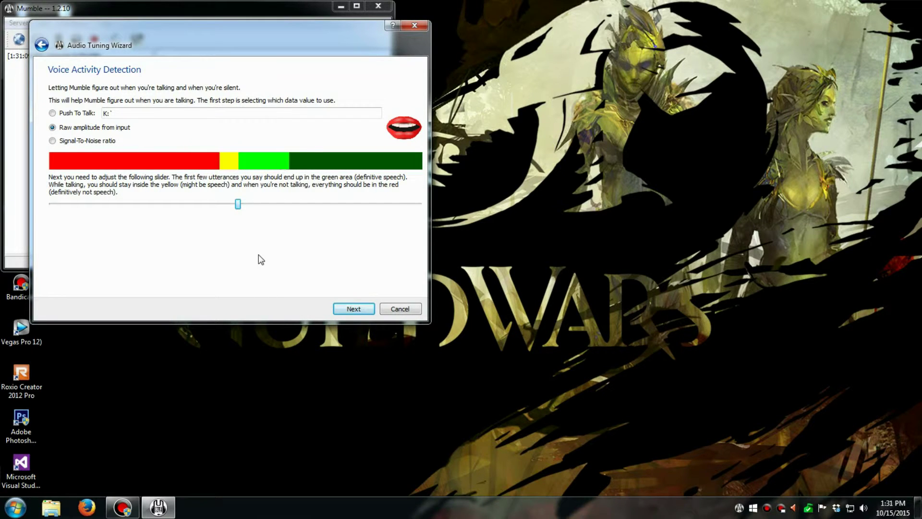
- Keep balanced quality and default positional audio, then finish the wizard
{"action": "left_click", "coordinate": [355, 310]}
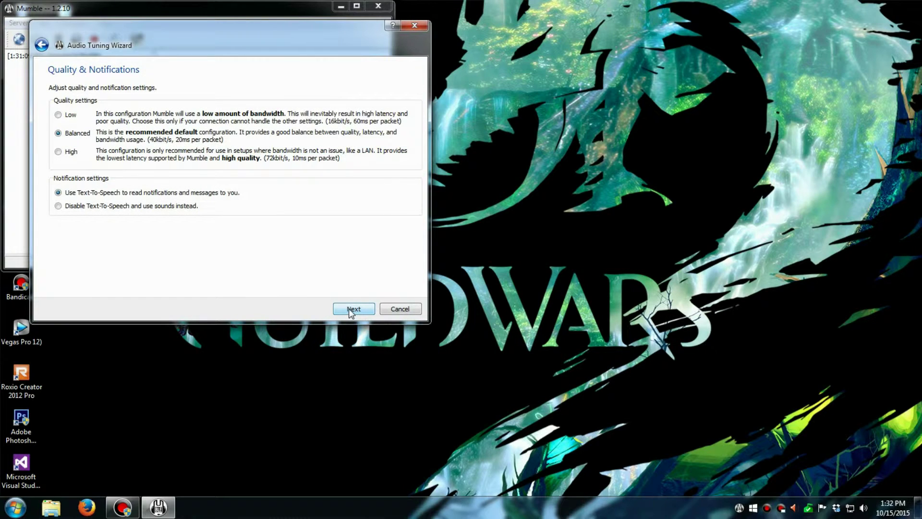
{"action": "left_click", "coordinate": [352, 310]}
{"action": "left_click", "coordinate": [352, 311]}
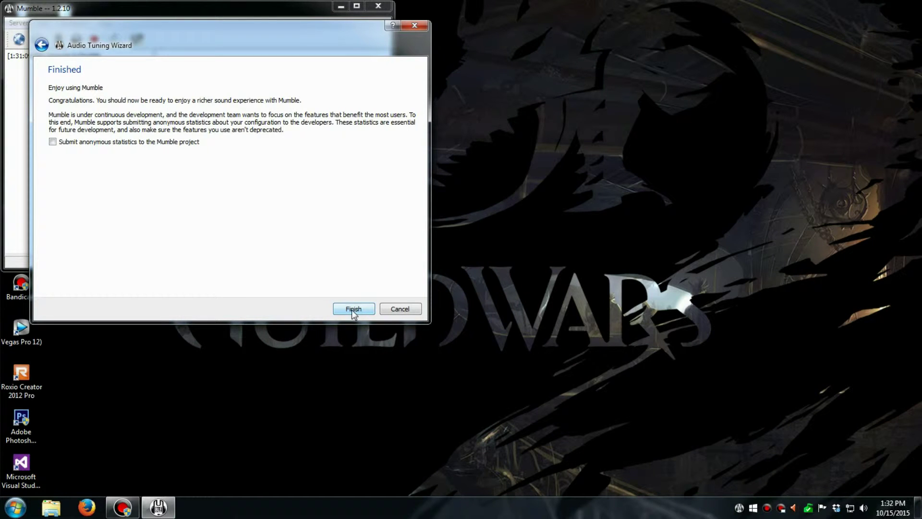
{"action": "left_click", "coordinate": [353, 310]}
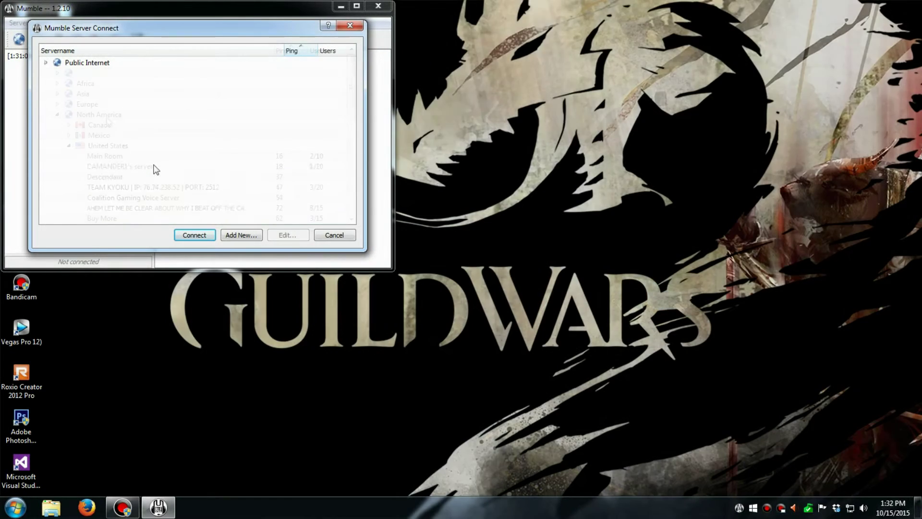
- Expand and scroll through the Public Internet servers, collapse the list, and cancel without connecting
{"action": "double_click", "coordinate": [53, 64]}
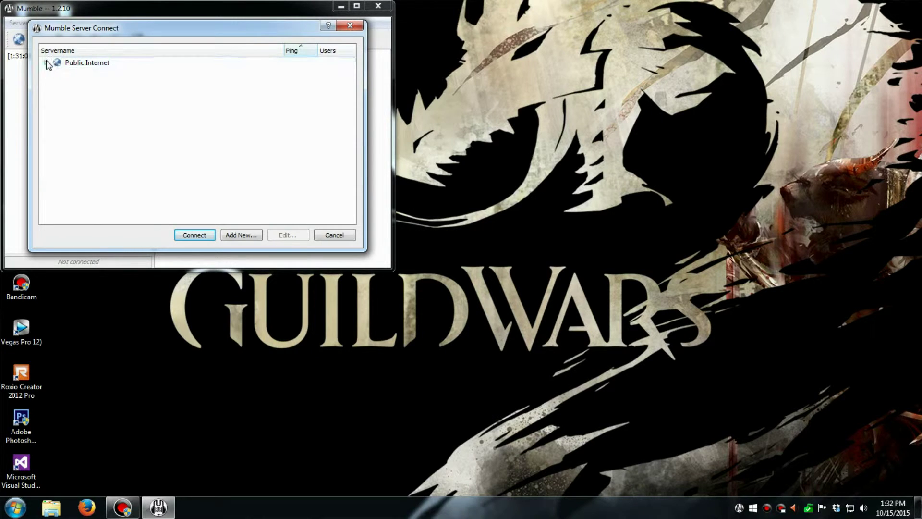
{"action": "scroll", "coordinate": [104, 173], "scroll_direction": "down", "scroll_amount": 5}
{"action": "scroll", "coordinate": [106, 166], "scroll_direction": "down", "scroll_amount": 4}
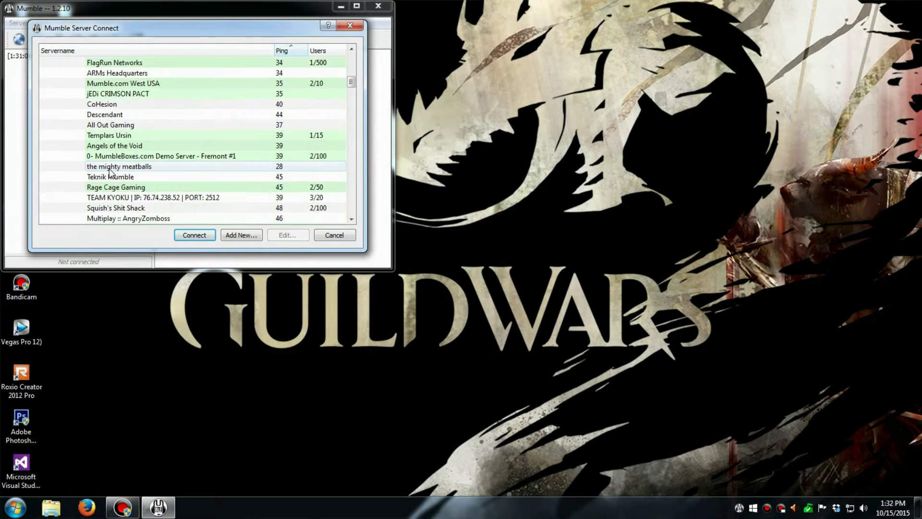
{"action": "scroll", "coordinate": [106, 166], "scroll_direction": "up", "scroll_amount": 10}
{"action": "left_click", "coordinate": [46, 63]}
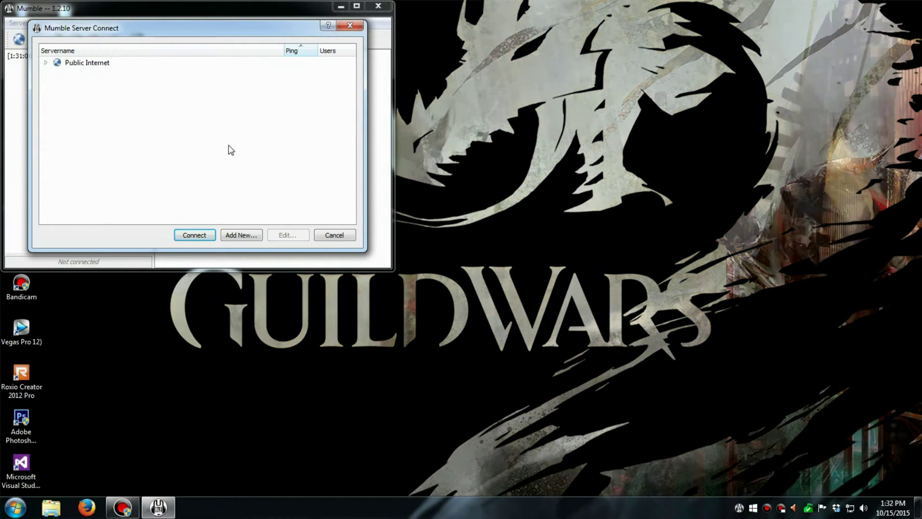
{"action": "left_click", "coordinate": [334, 235]}
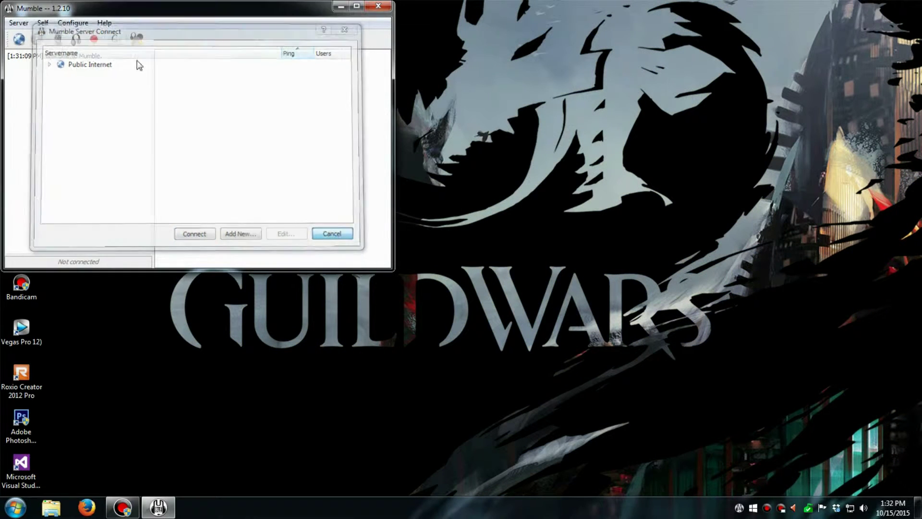
- Centre the Mumble window and reopen Configure > Audio Wizard
{"action": "left_click_drag", "start_coordinate": [128, 10], "coordinate": [364, 119]}
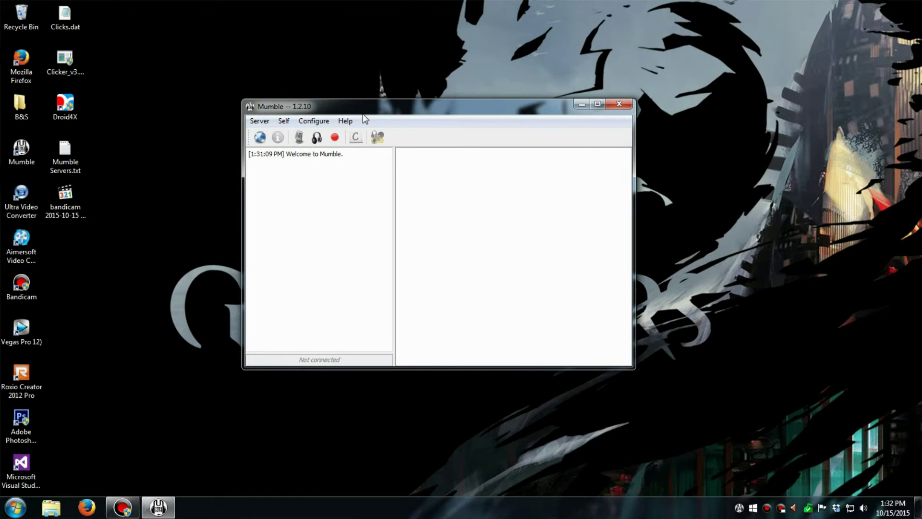
{"action": "left_click", "coordinate": [313, 121]}
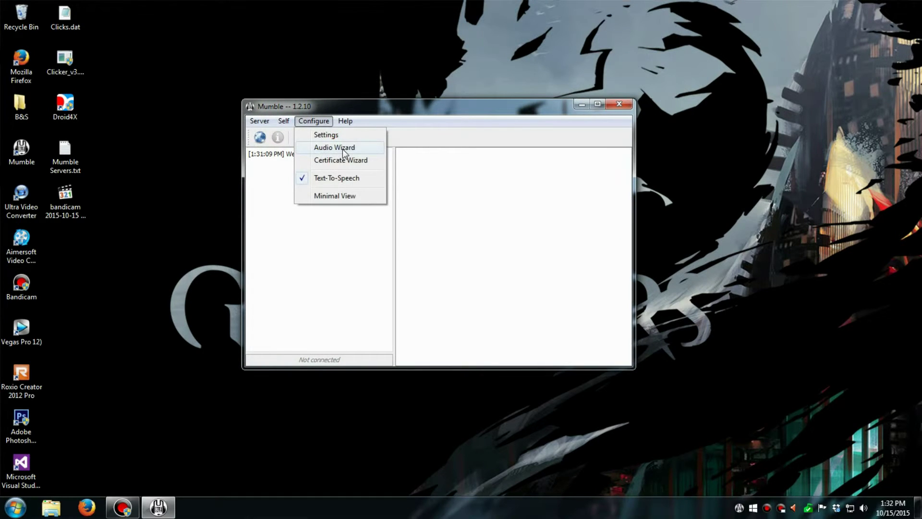
{"action": "left_click", "coordinate": [337, 146]}
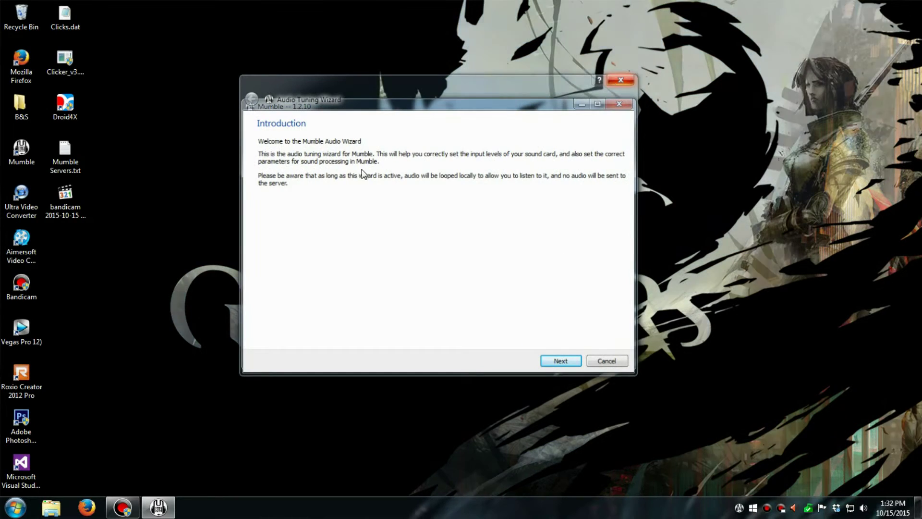
- Cancel the wizard, show Advanced audio input settings, and save with Transmit set to Voice Activity
{"action": "left_click", "coordinate": [626, 80]}
{"action": "left_click", "coordinate": [331, 121]}
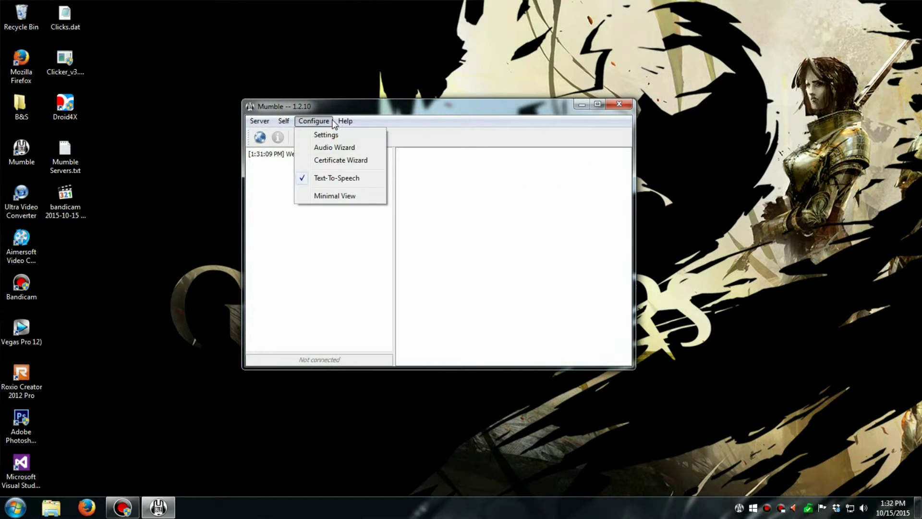
{"action": "left_click", "coordinate": [331, 133]}
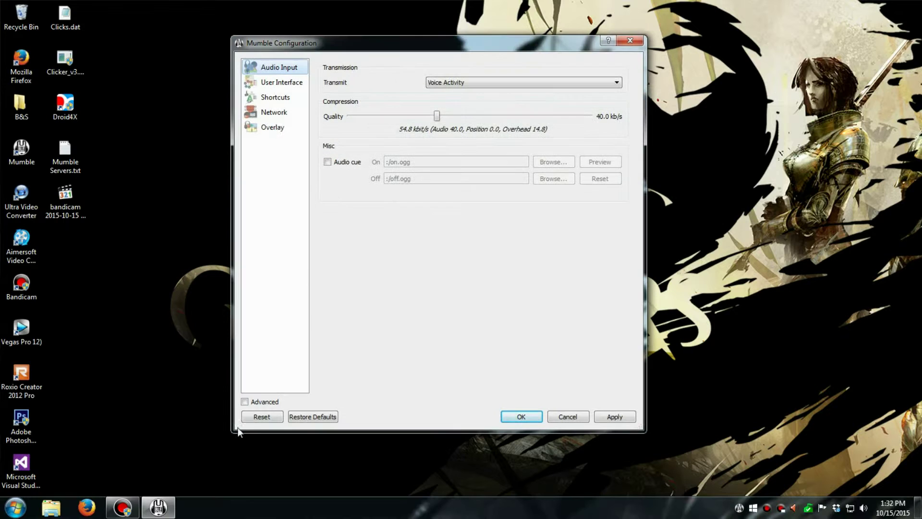
{"action": "left_click", "coordinate": [262, 401]}
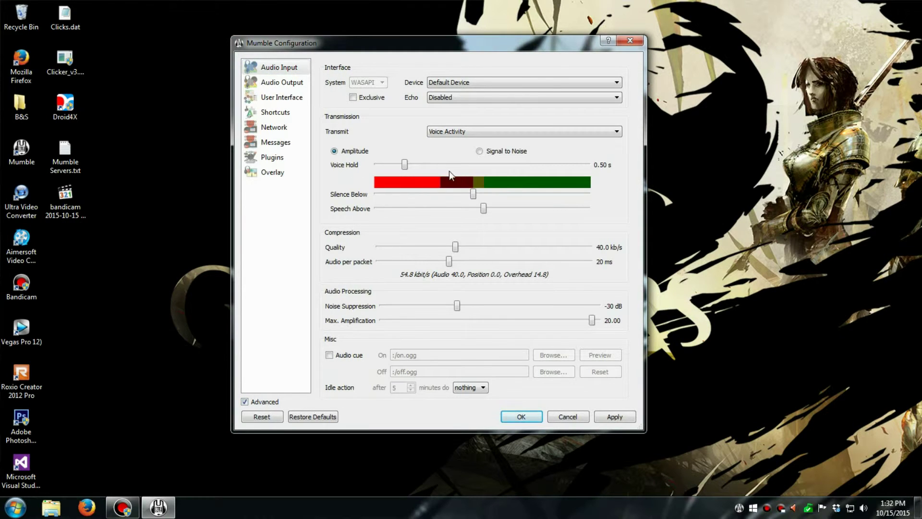
{"action": "left_click", "coordinate": [496, 133]}
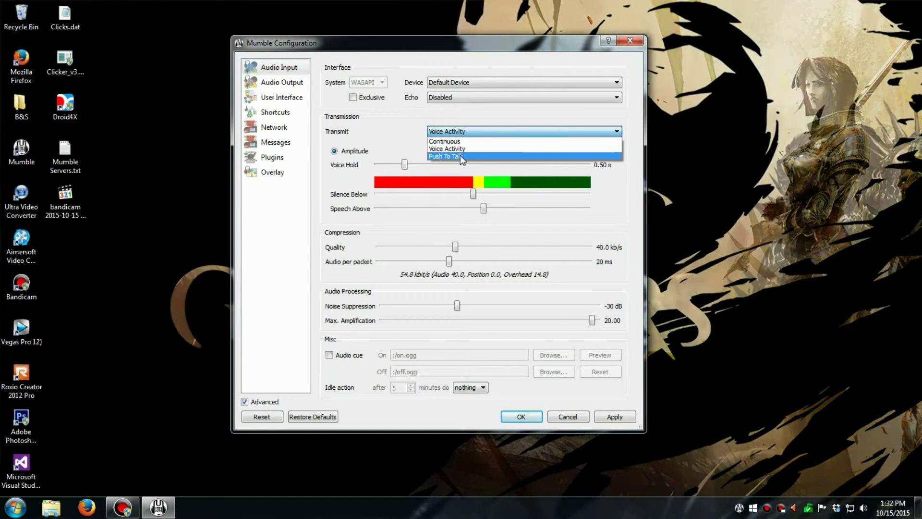
{"action": "left_click", "coordinate": [459, 155]}
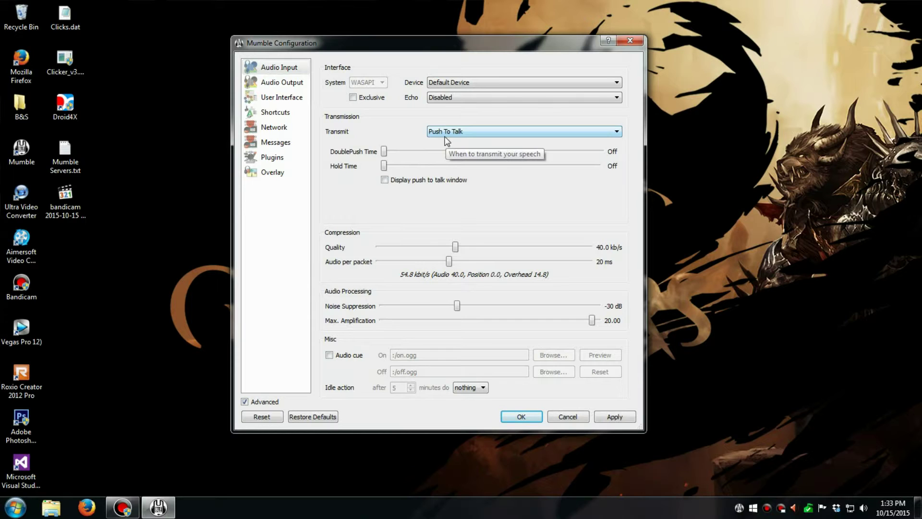
{"action": "left_click", "coordinate": [445, 135]}
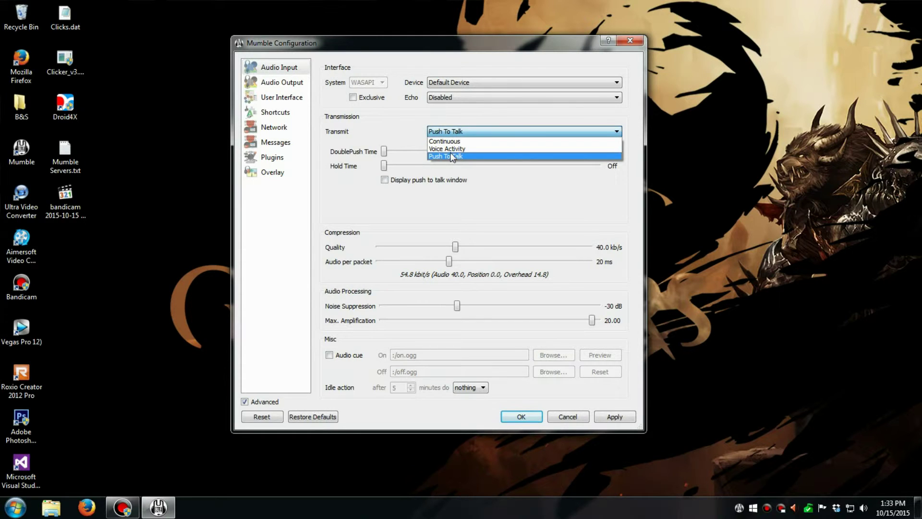
{"action": "left_click", "coordinate": [452, 150]}
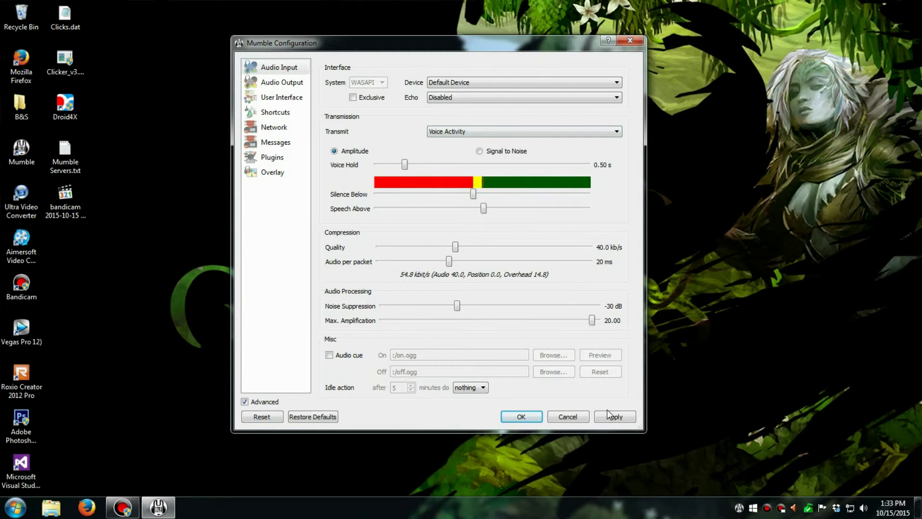
{"action": "left_click", "coordinate": [526, 418]}
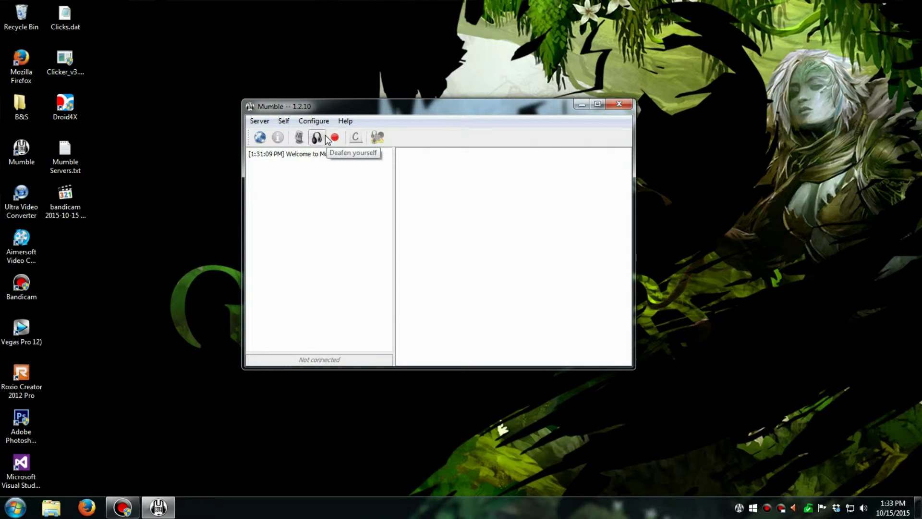
- Open Server > Connect, collapse Public Internet, and start a new entry with Add New
{"action": "left_click", "coordinate": [259, 121]}
{"action": "left_click", "coordinate": [271, 132]}
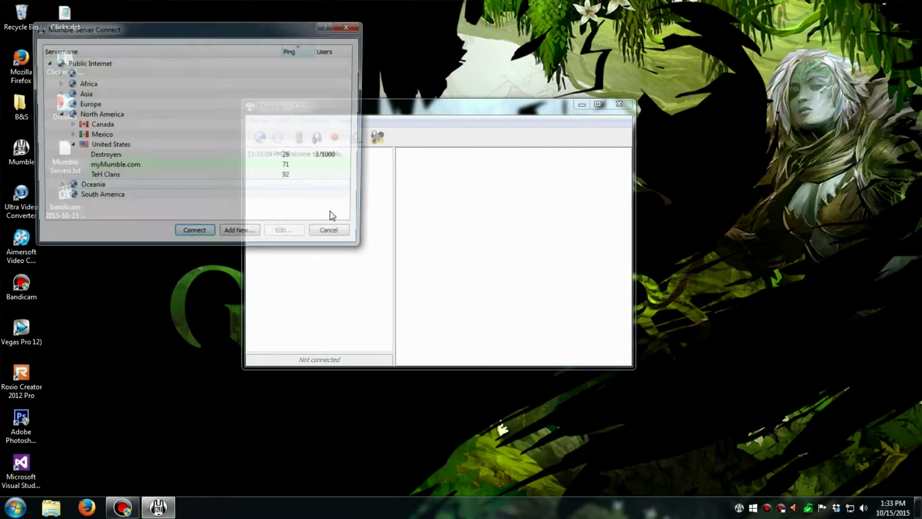
{"action": "left_click", "coordinate": [48, 62]}
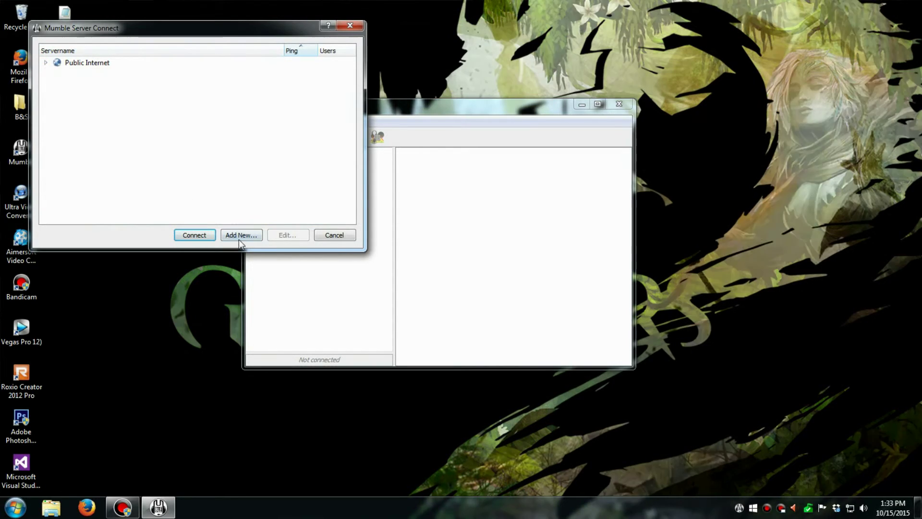
{"action": "left_click", "coordinate": [240, 235]}
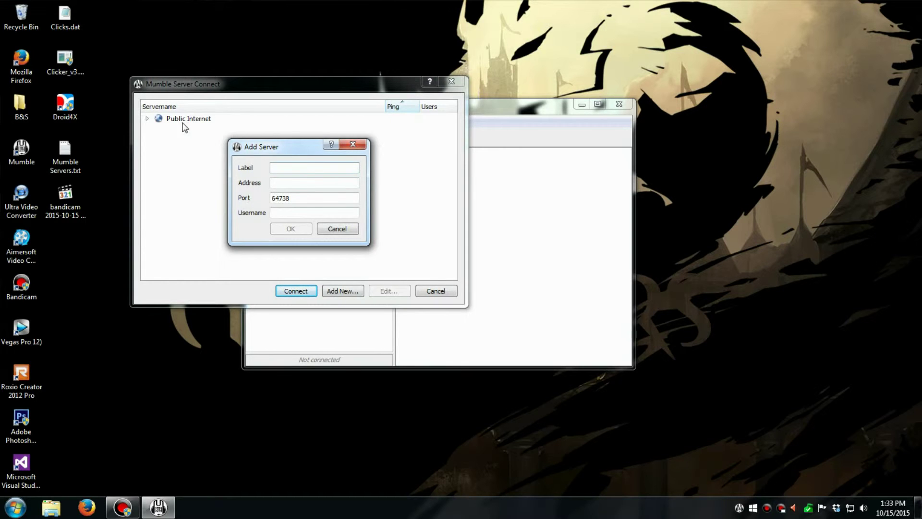
{"action": "key", "text": "Tab"}
{"action": "key", "text": "Tab"}
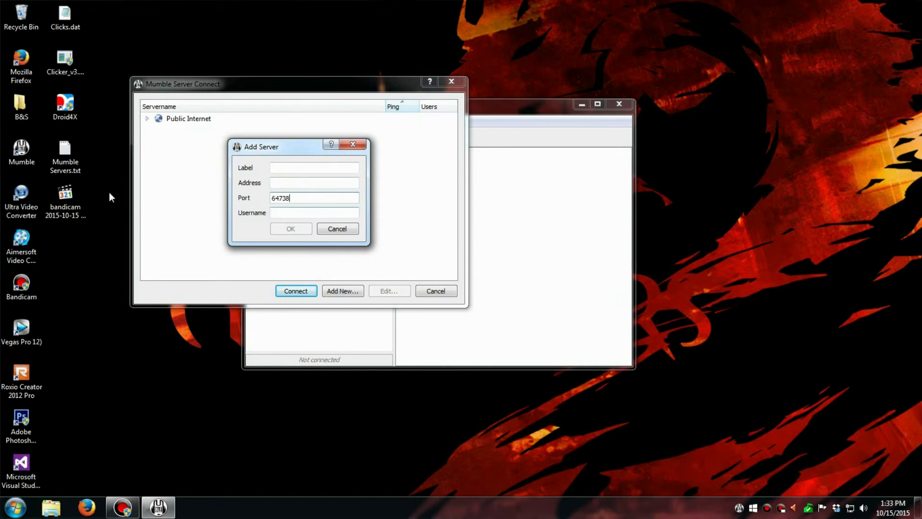
- Copy label 'Server 1 - Create', address acala.us and port 64738 from Mumble Servers.txt into Add Server
{"action": "double_click", "coordinate": [72, 154]}
{"action": "left_click_drag", "start_coordinate": [564, 119], "coordinate": [596, 116]}
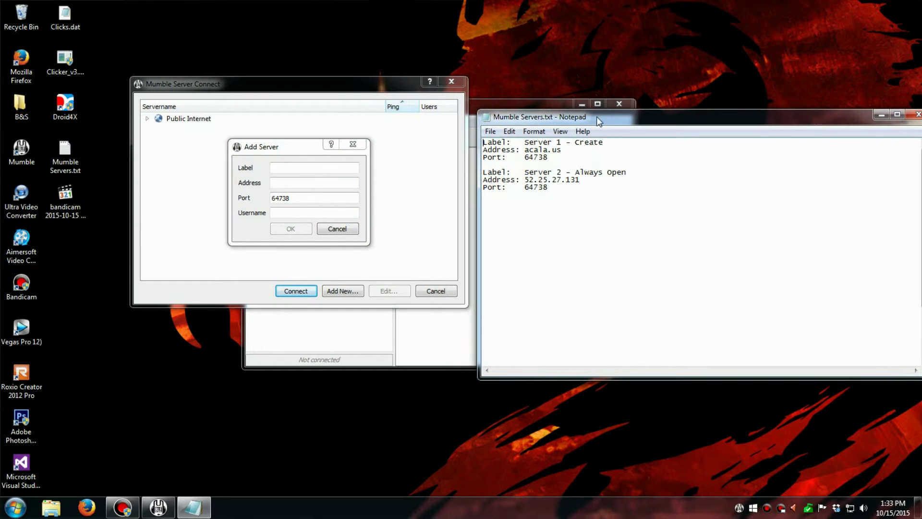
{"action": "left_click_drag", "start_coordinate": [525, 142], "coordinate": [604, 143]}
{"action": "key", "text": "ctrl+c"}
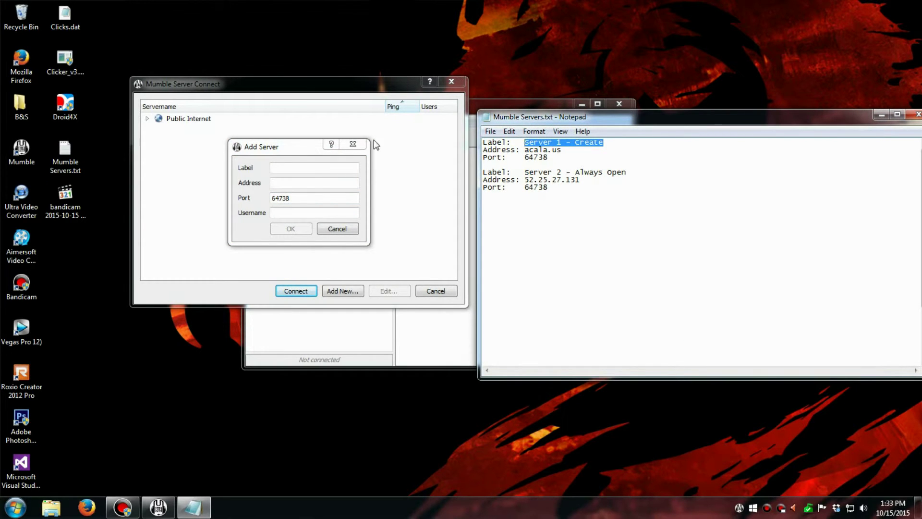
{"action": "left_click", "coordinate": [314, 168]}
{"action": "key", "text": "ctrl+v"}
{"action": "left_click", "coordinate": [548, 157]}
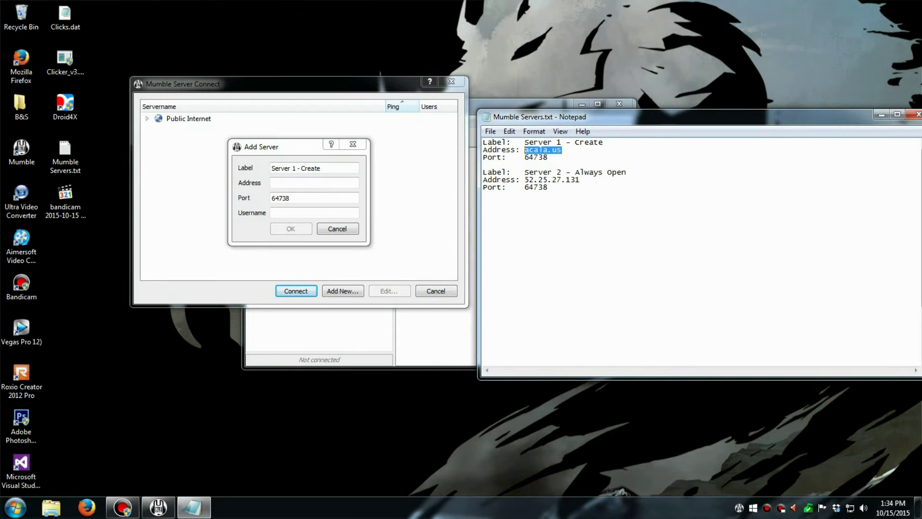
{"action": "key", "text": "alt+Tab"}
{"action": "type", "text": "acala.us"}
{"action": "key", "text": "alt+Tab"}
{"action": "left_click_drag", "start_coordinate": [548, 157], "coordinate": [525, 157]}
{"action": "key", "text": "ctrl+c"}
{"action": "key", "text": "alt+Tab"}
{"action": "key", "text": "Tab"}
{"action": "key", "text": "ctrl+v"}
{"action": "key", "text": "Tab"}
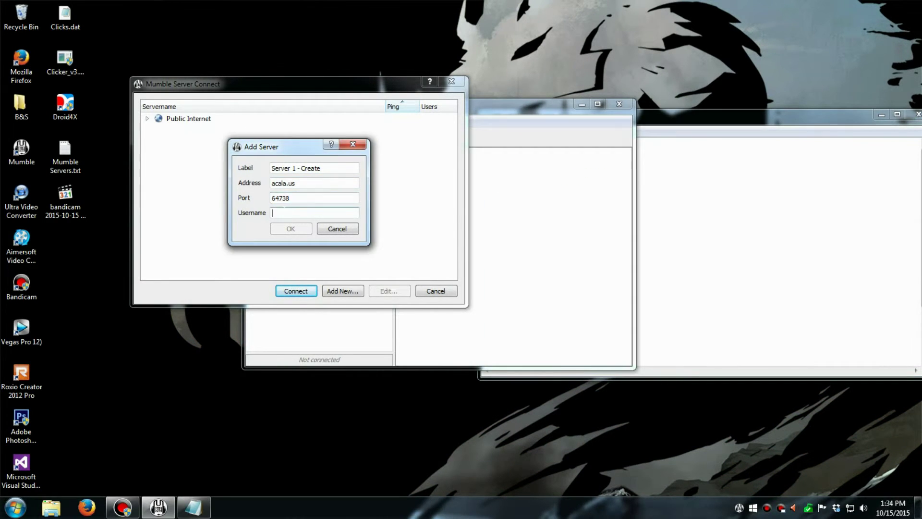
- Enter a username, save the favourite server, and connect to it
{"action": "type", "text": "Drak"}
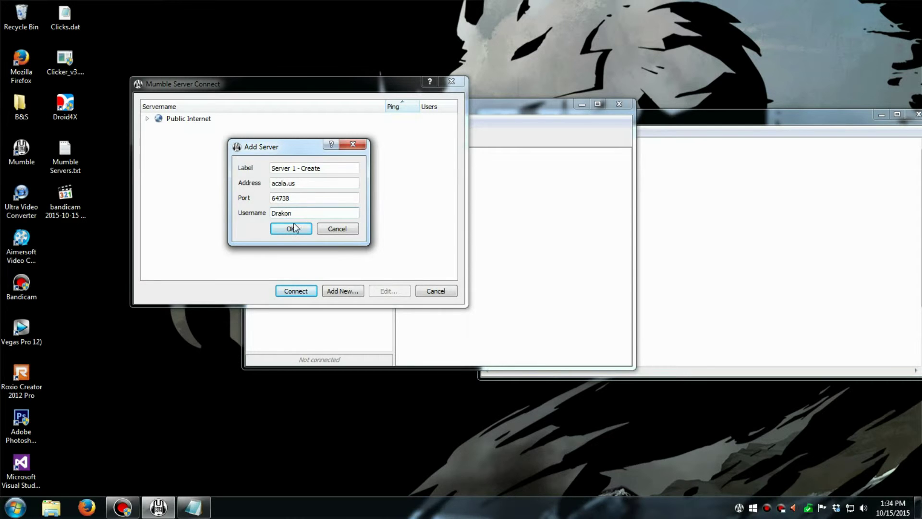
{"action": "type", "text": "on"}
{"action": "left_click", "coordinate": [291, 229]}
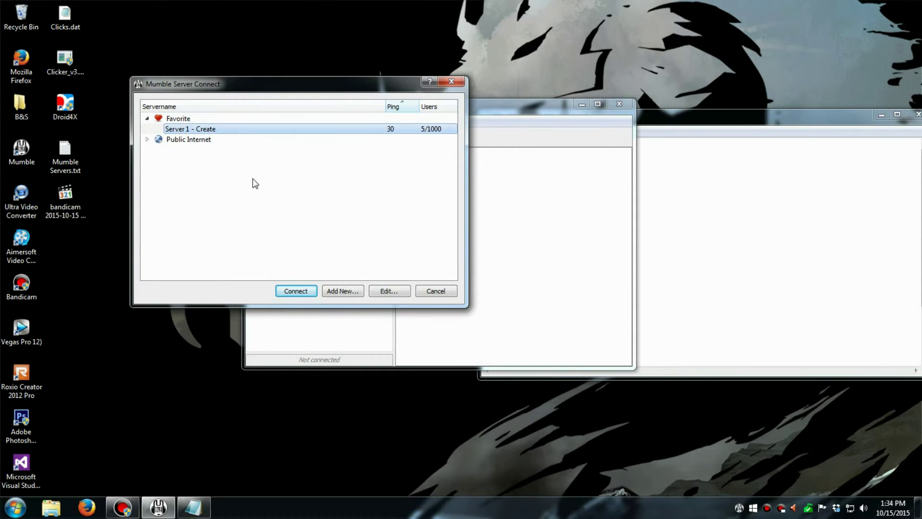
{"action": "left_click", "coordinate": [289, 290]}
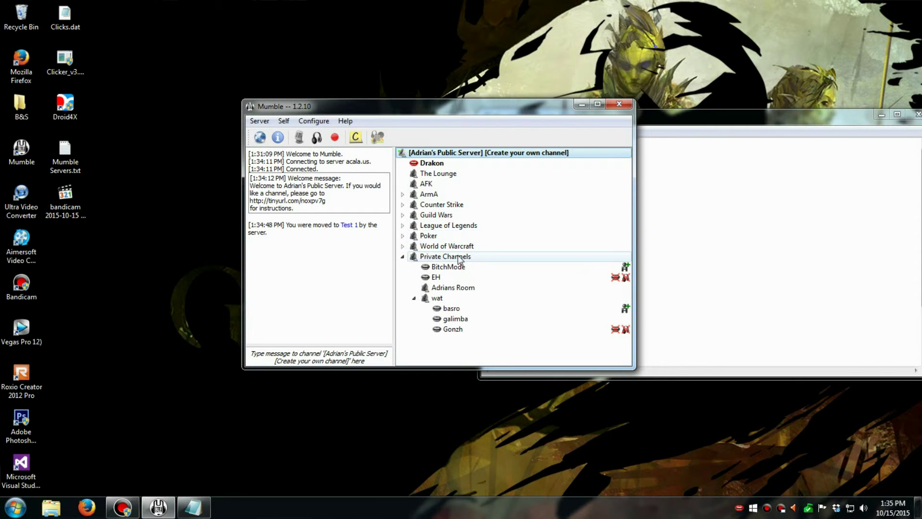
- Add a sub-channel named Test 1 under the Private Channels group
{"action": "left_click", "coordinate": [431, 260]}
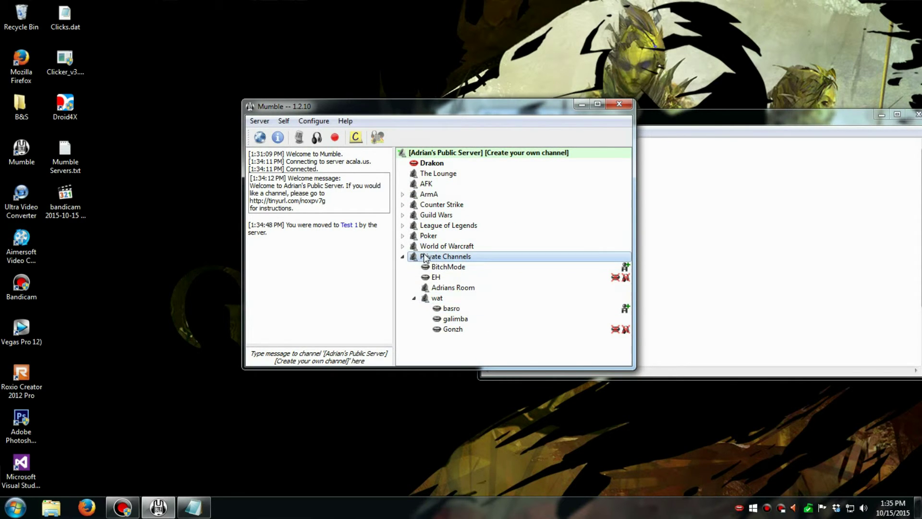
{"action": "right_click", "coordinate": [478, 194]}
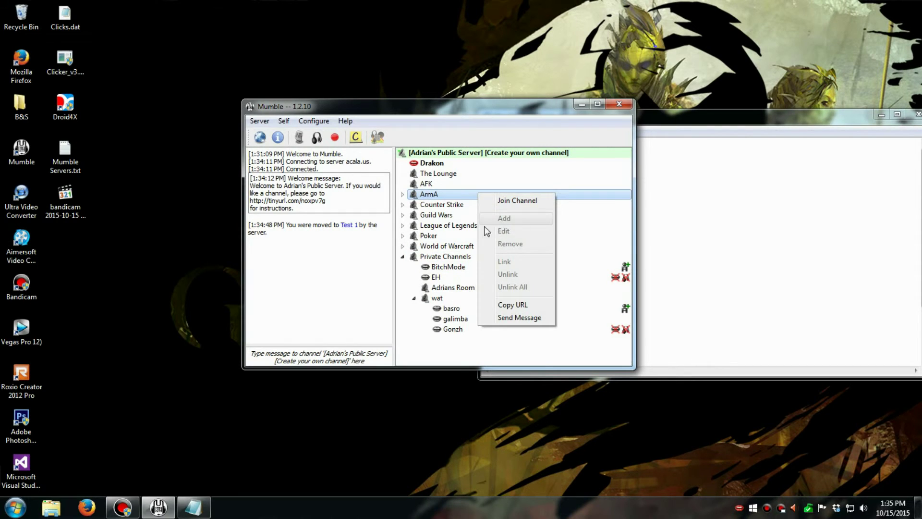
{"action": "right_click", "coordinate": [467, 226]}
{"action": "left_click", "coordinate": [452, 255]}
{"action": "right_click", "coordinate": [451, 255]}
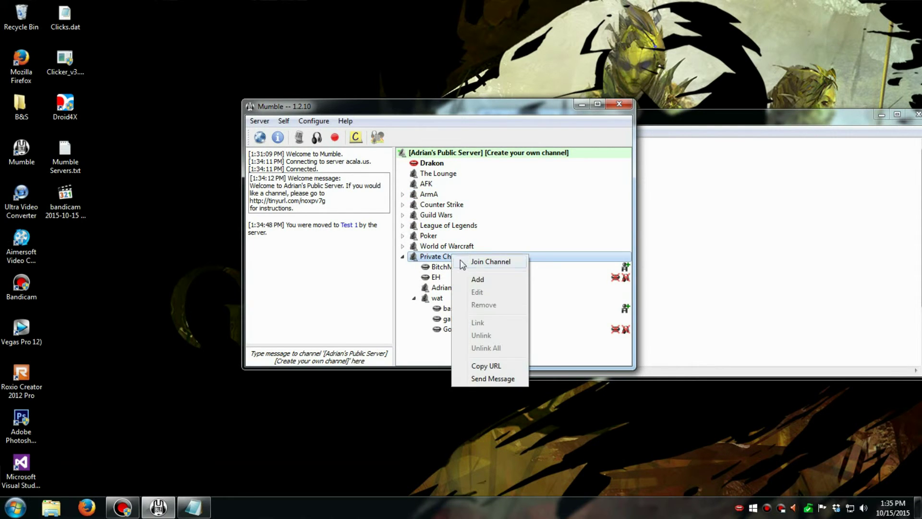
{"action": "left_click", "coordinate": [477, 279]}
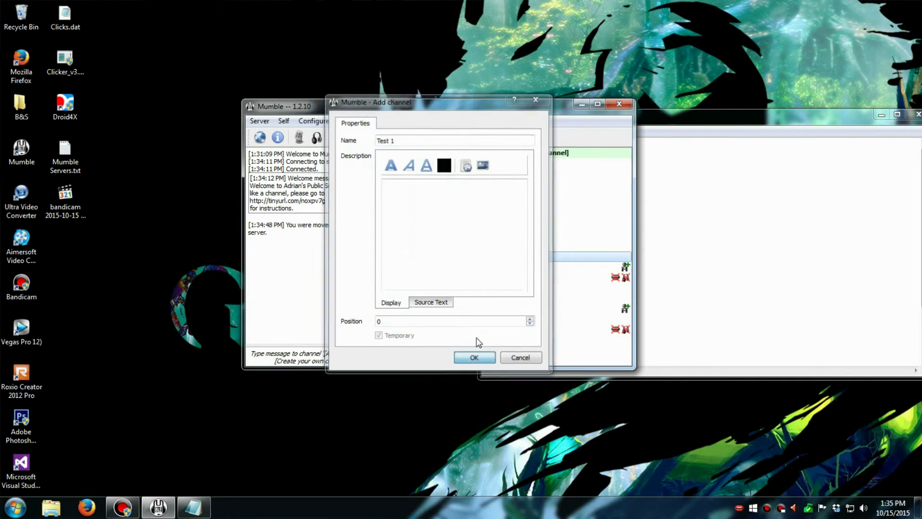
{"action": "left_click", "coordinate": [480, 359]}
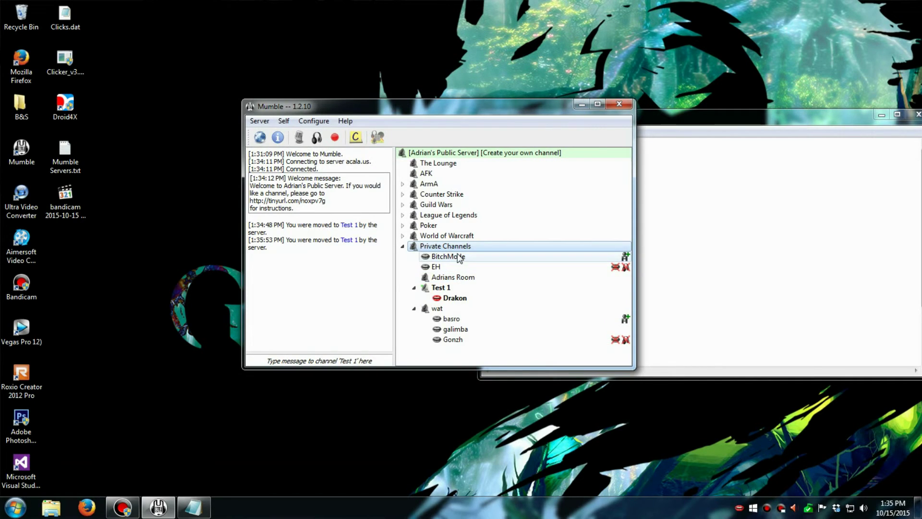
- Set a channel password on Test 1 through its Edit dialog
{"action": "right_click", "coordinate": [458, 287]}
{"action": "left_click", "coordinate": [486, 306]}
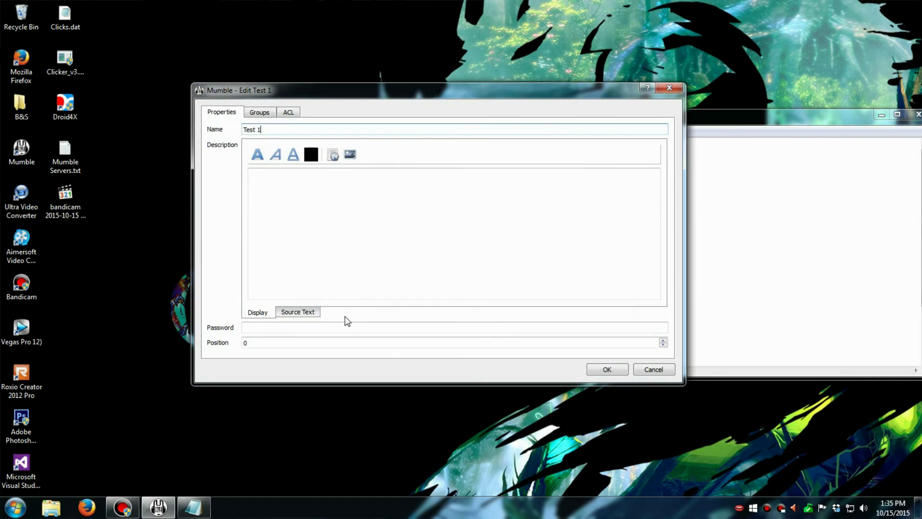
{"action": "left_click", "coordinate": [345, 327]}
{"action": "type", "text": "p"}
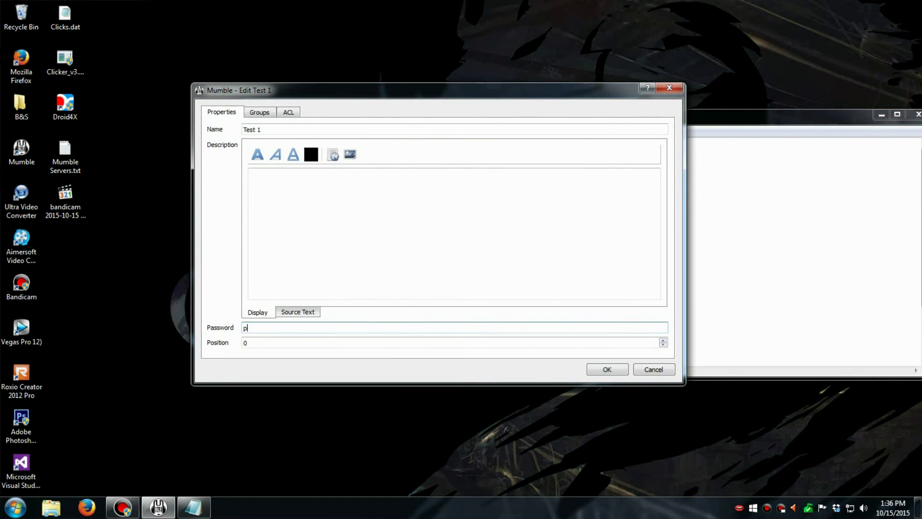
{"action": "type", "text": "assword"}
{"action": "left_click", "coordinate": [665, 370]}
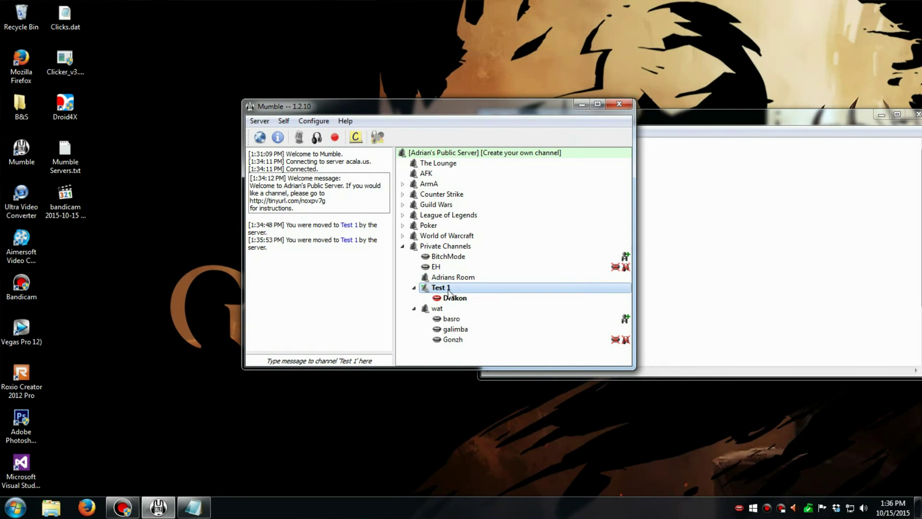
- Add a new access token matching the Test 1 channel password
{"action": "left_click", "coordinate": [259, 120]}
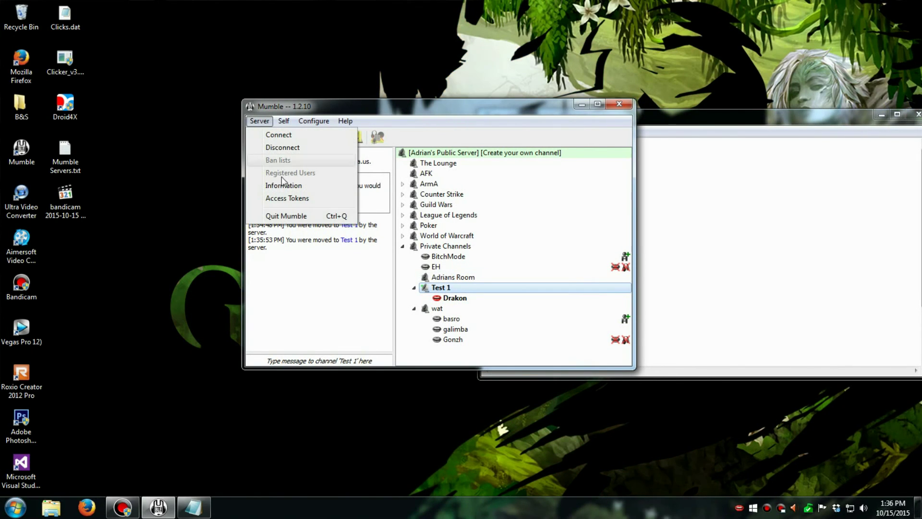
{"action": "left_click", "coordinate": [287, 198]}
{"action": "left_click", "coordinate": [368, 401]}
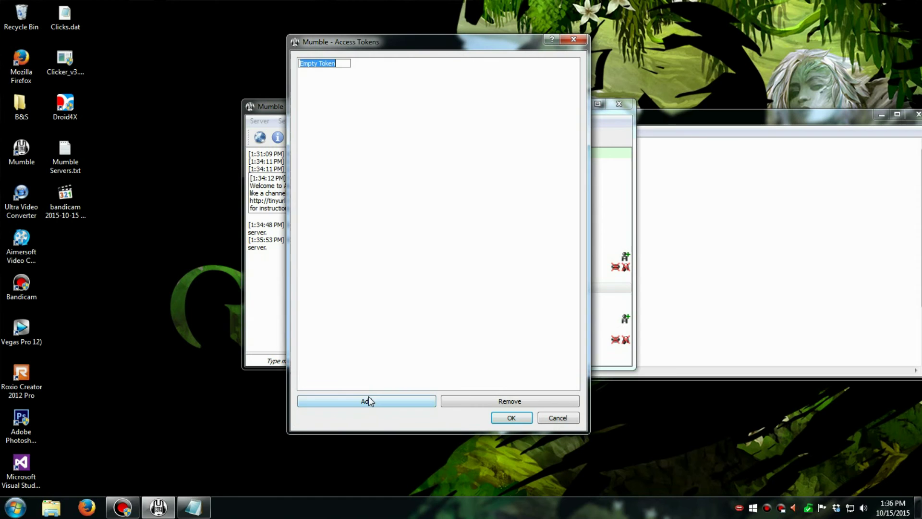
{"action": "type", "text": "password"}
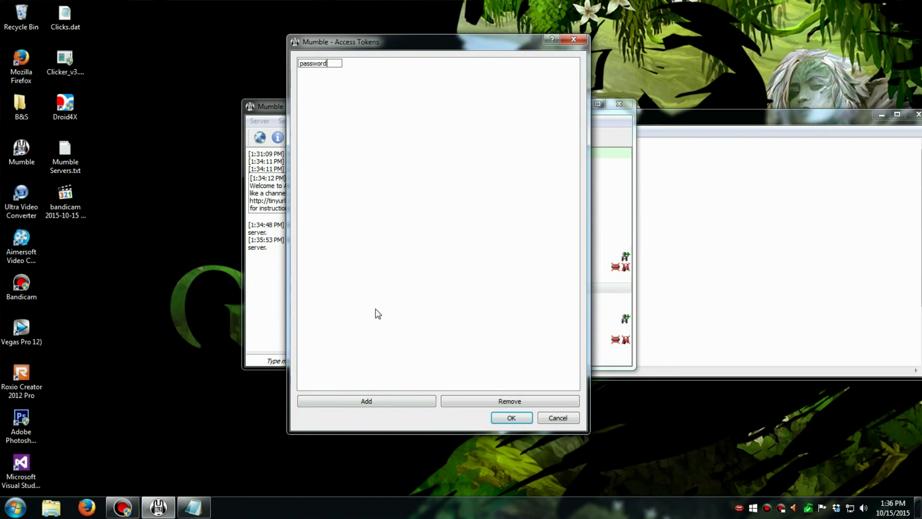
{"action": "left_click", "coordinate": [511, 418]}
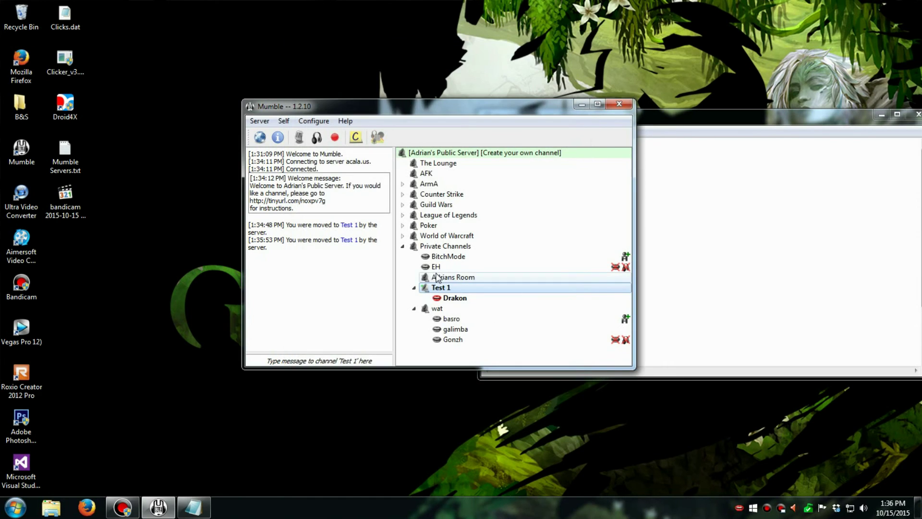
- Reopen the Access Tokens list to confirm the token was saved, then close it
{"action": "left_click", "coordinate": [257, 121]}
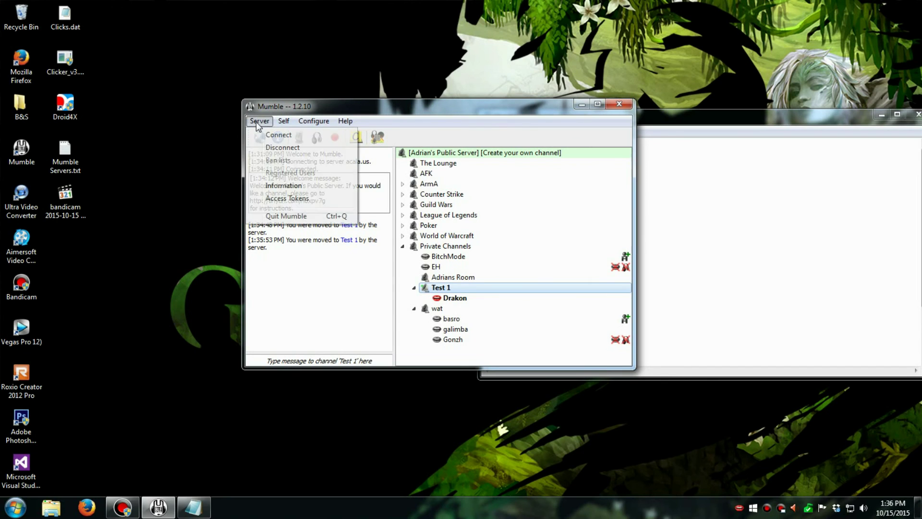
{"action": "left_click", "coordinate": [281, 197]}
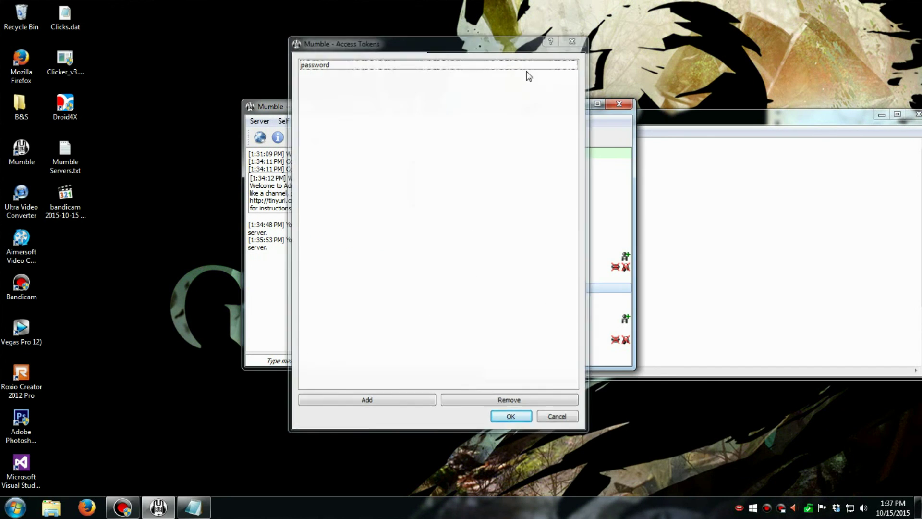
{"action": "key", "text": "Return"}
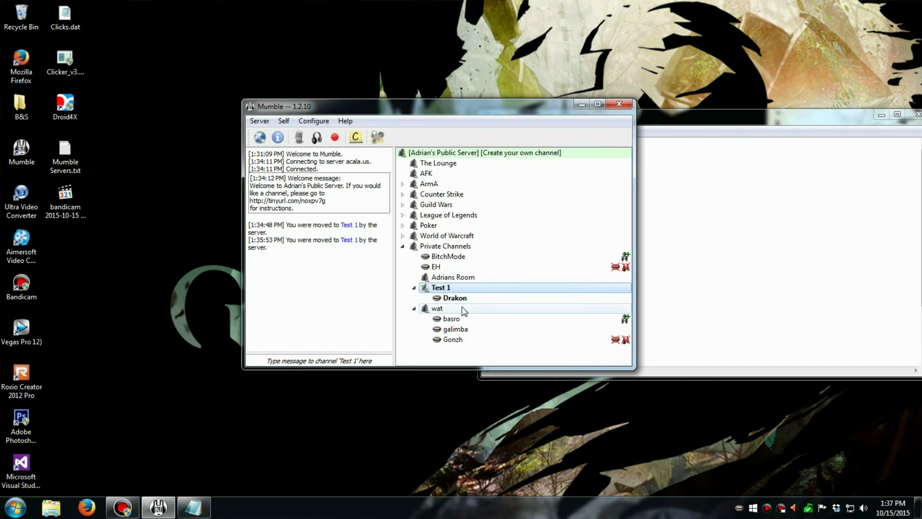